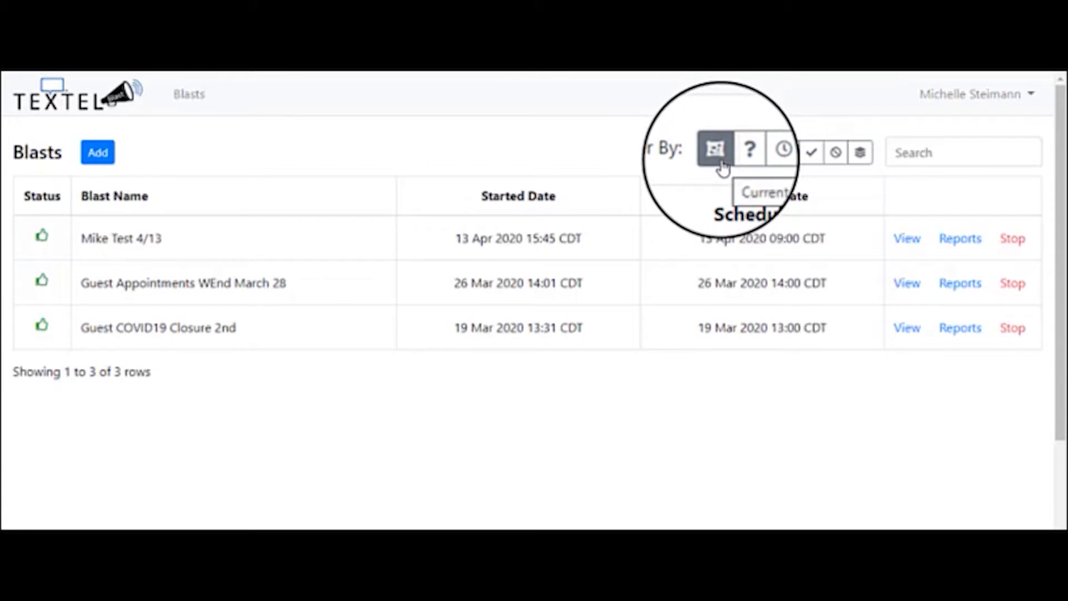
# Review the blasts list under each status filter in turn, including Current, Setup and Sending
pyautogui.click(717, 151)
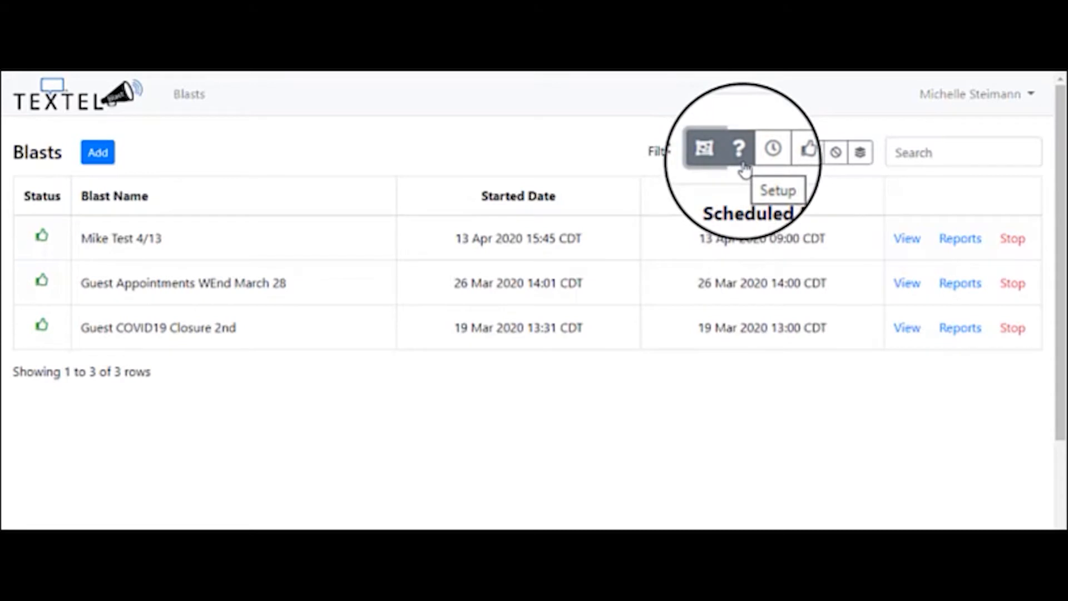
pyautogui.click(739, 149)
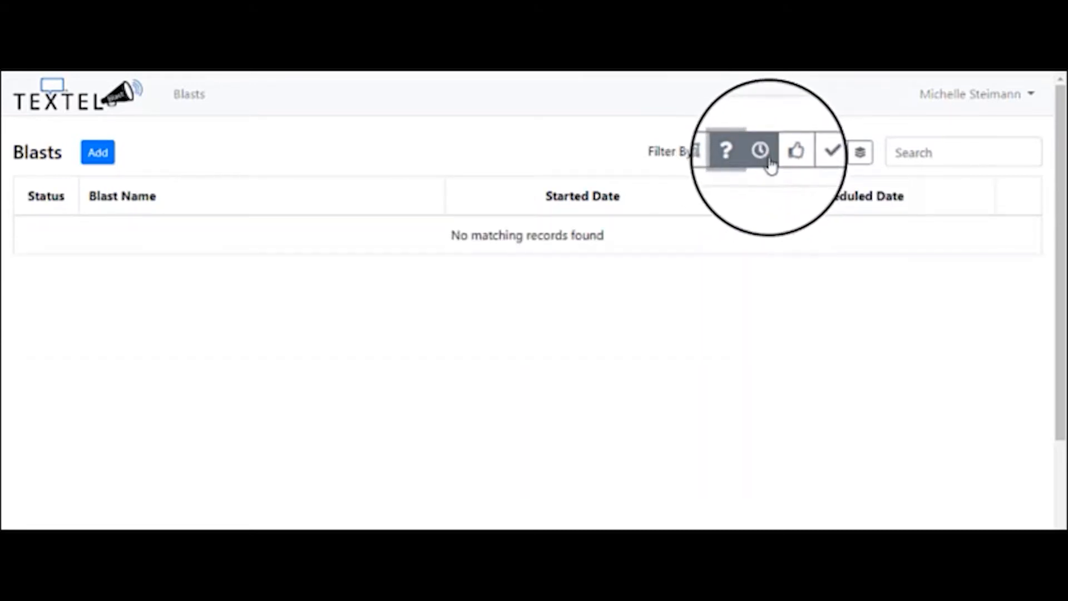
pyautogui.click(771, 164)
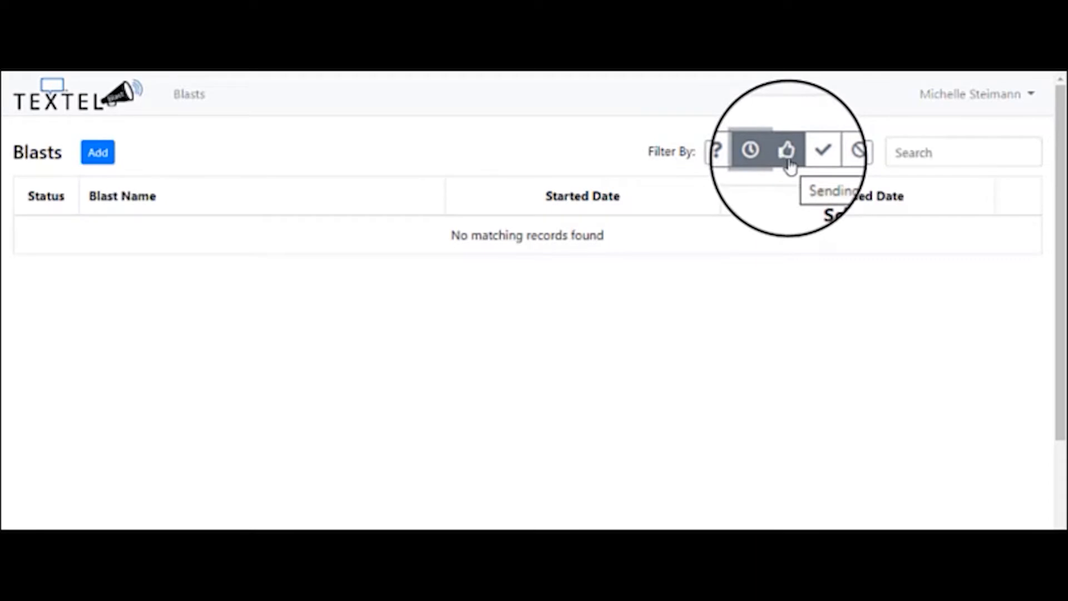
pyautogui.click(789, 162)
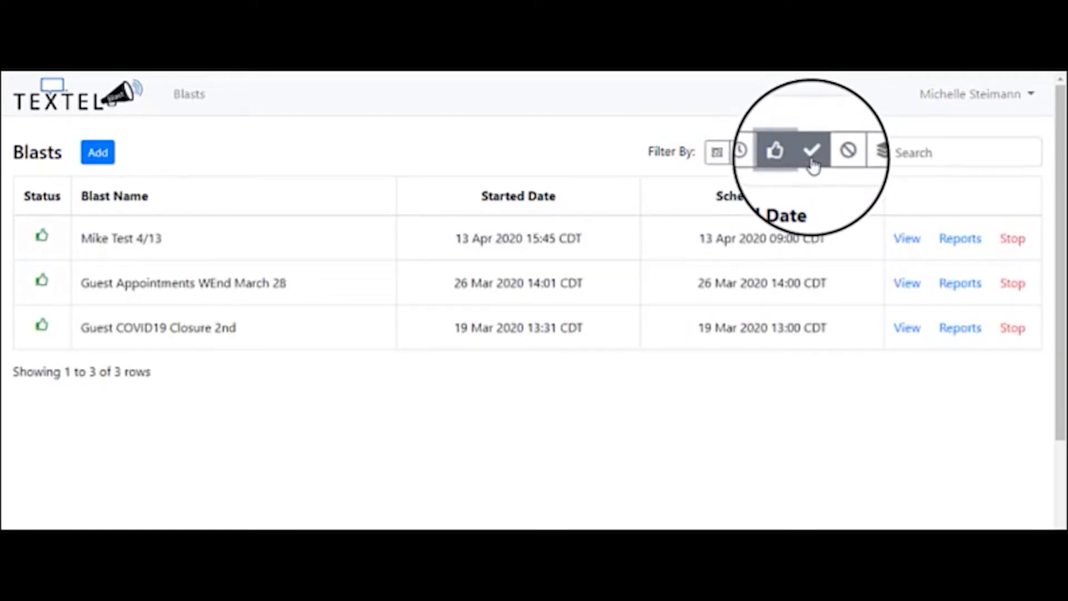
pyautogui.click(813, 162)
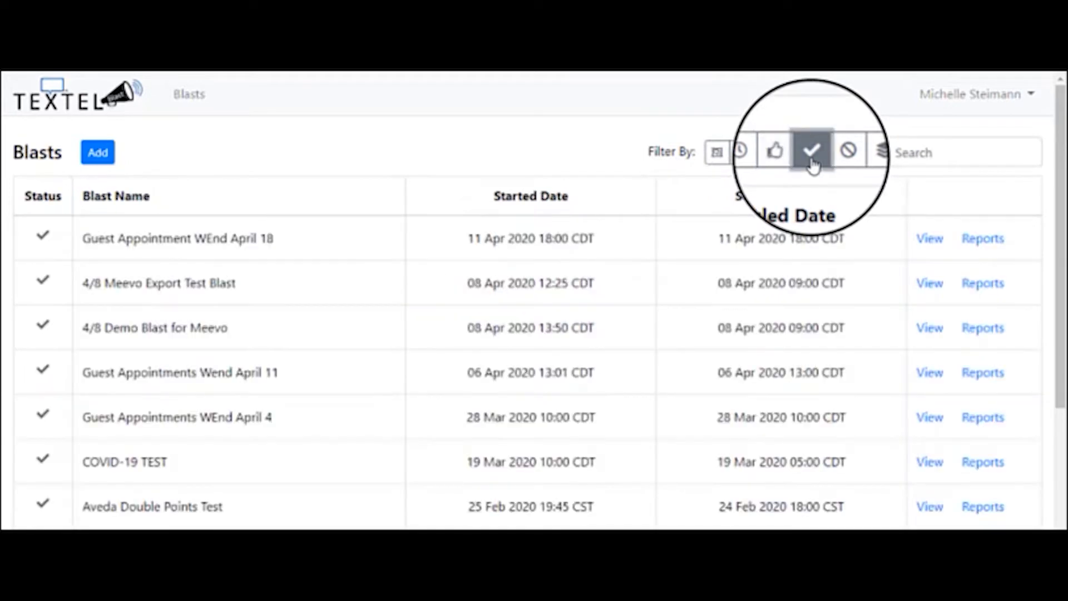
pyautogui.click(840, 162)
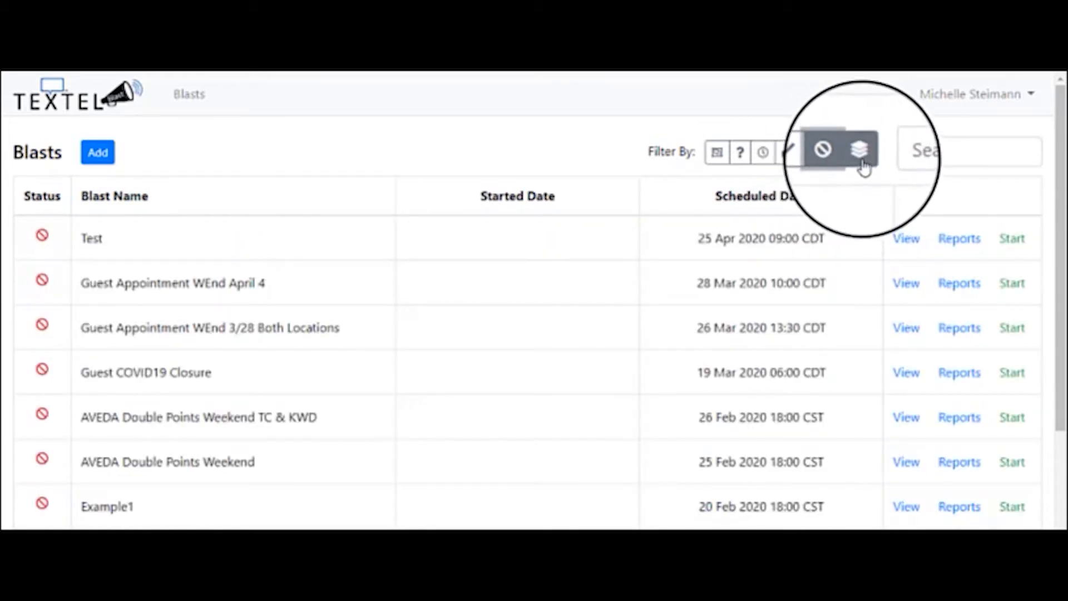
pyautogui.click(864, 166)
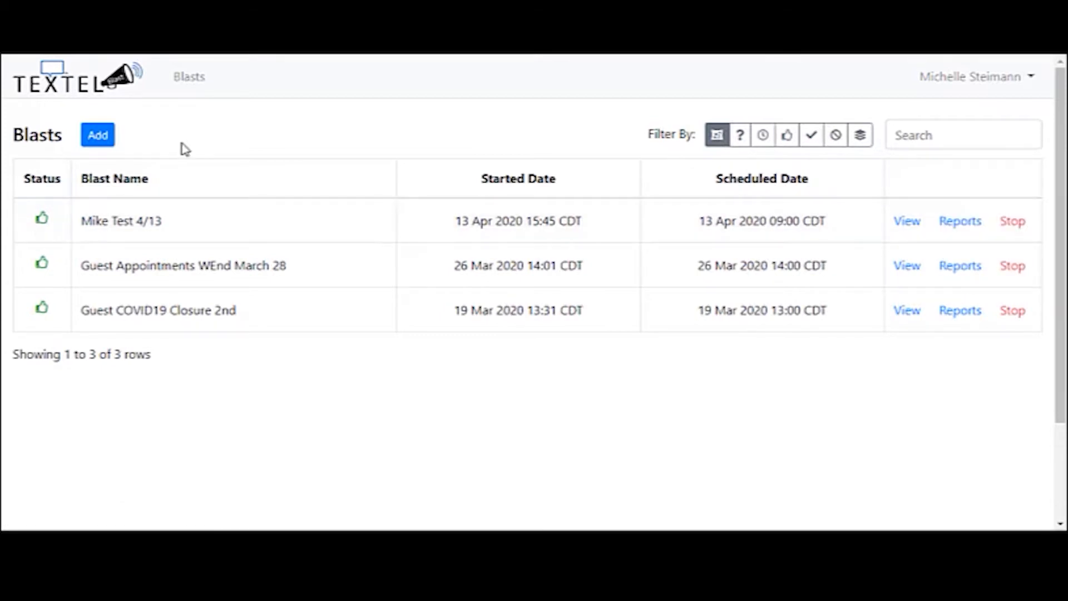
# Start a new blast with the campaign name "Holiday Gift Card Promo" and the Live Line as its outbound line
pyautogui.click(98, 136)
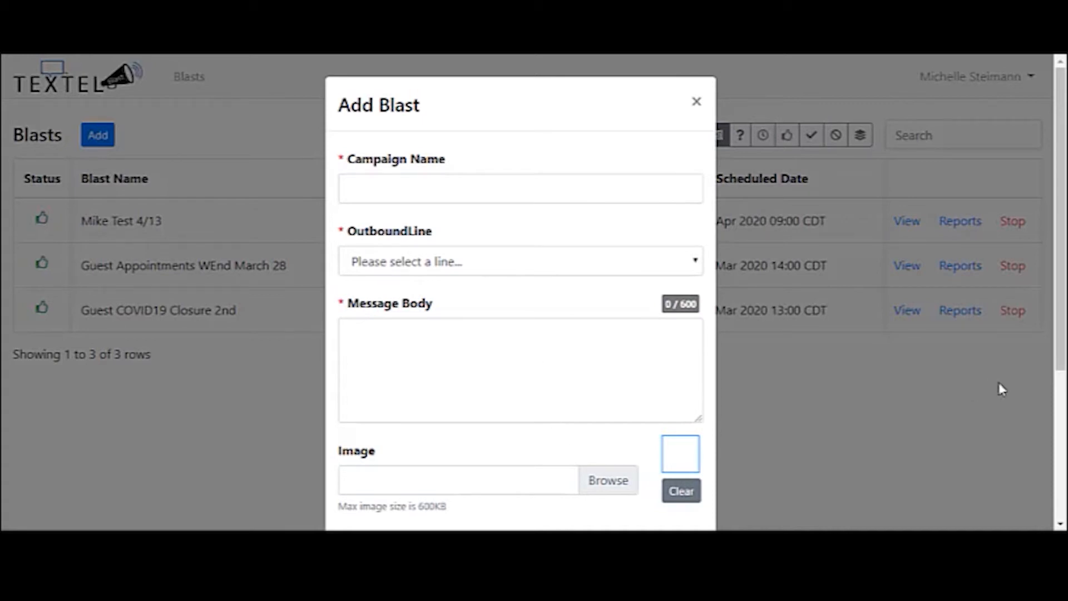
pyautogui.moveTo(1056, 335); pyautogui.dragTo(1064, 493)
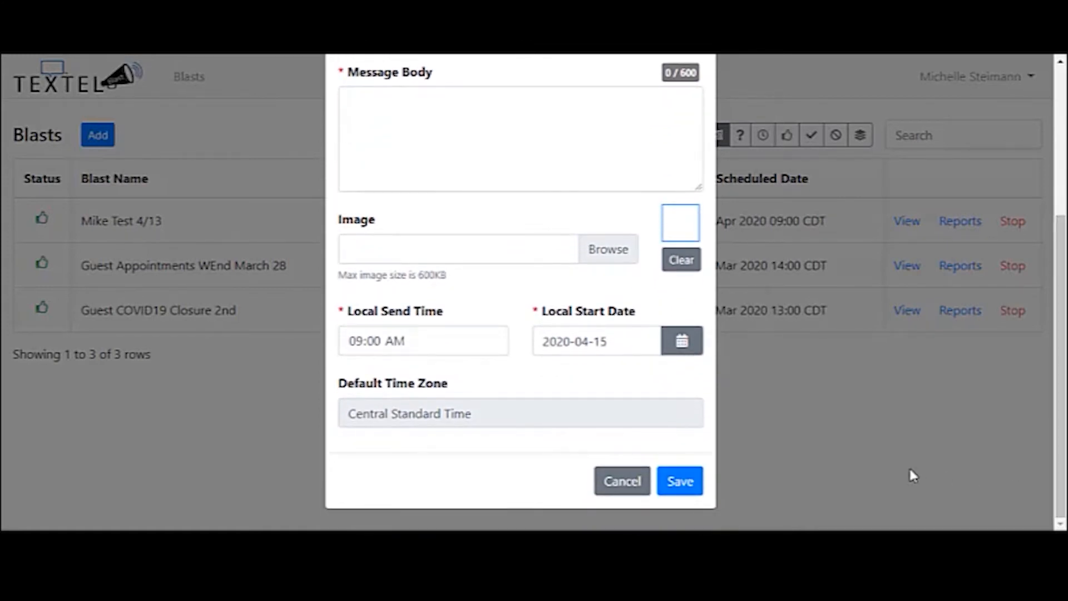
pyautogui.click(404, 188)
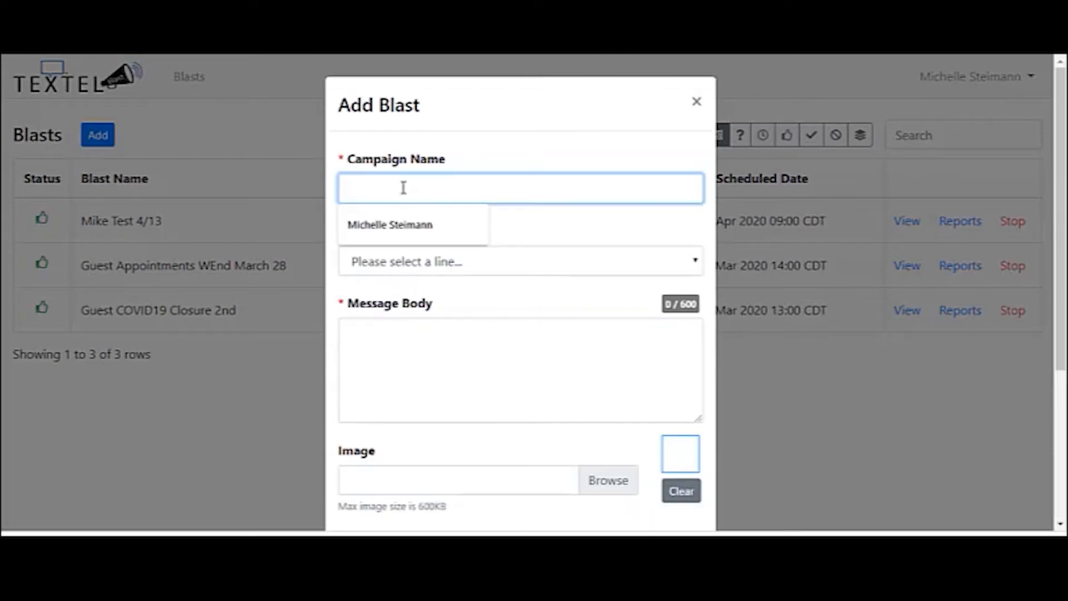
pyautogui.write('Ho')
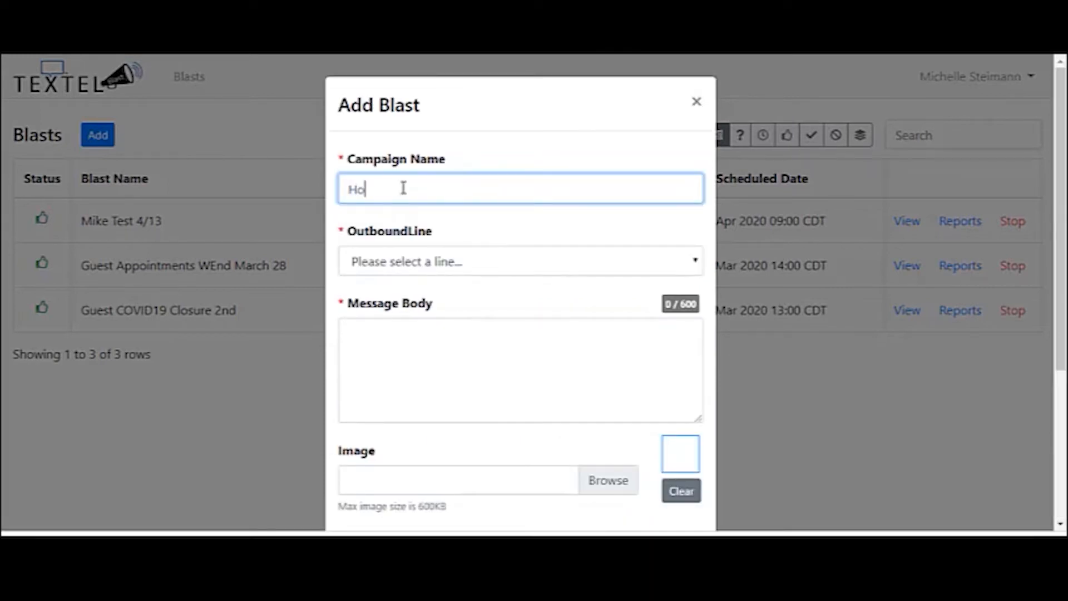
pyautogui.write('liday Gift Card Promo')
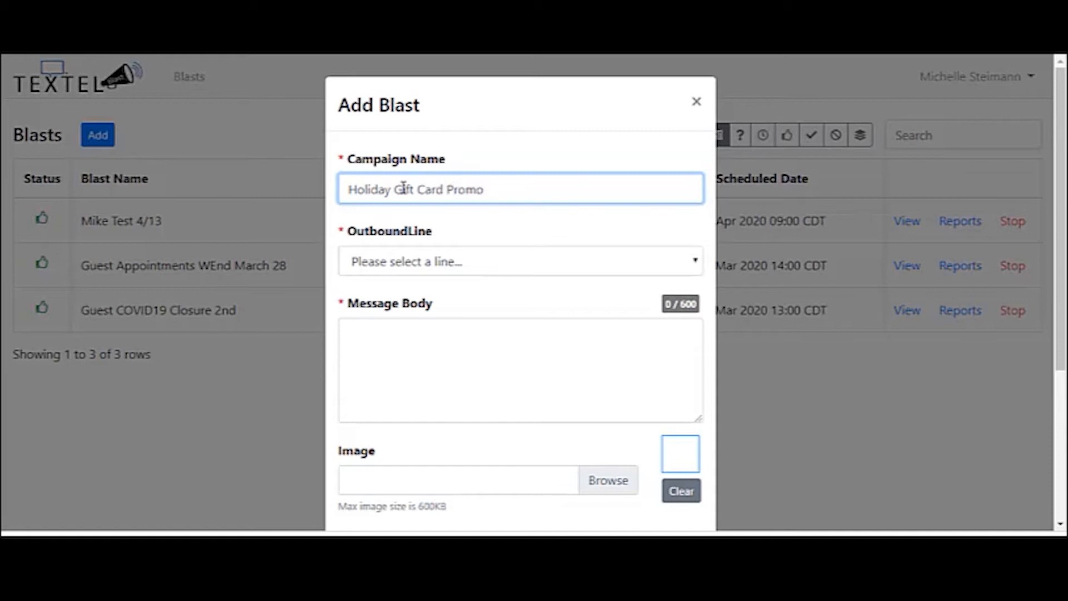
pyautogui.click(451, 266)
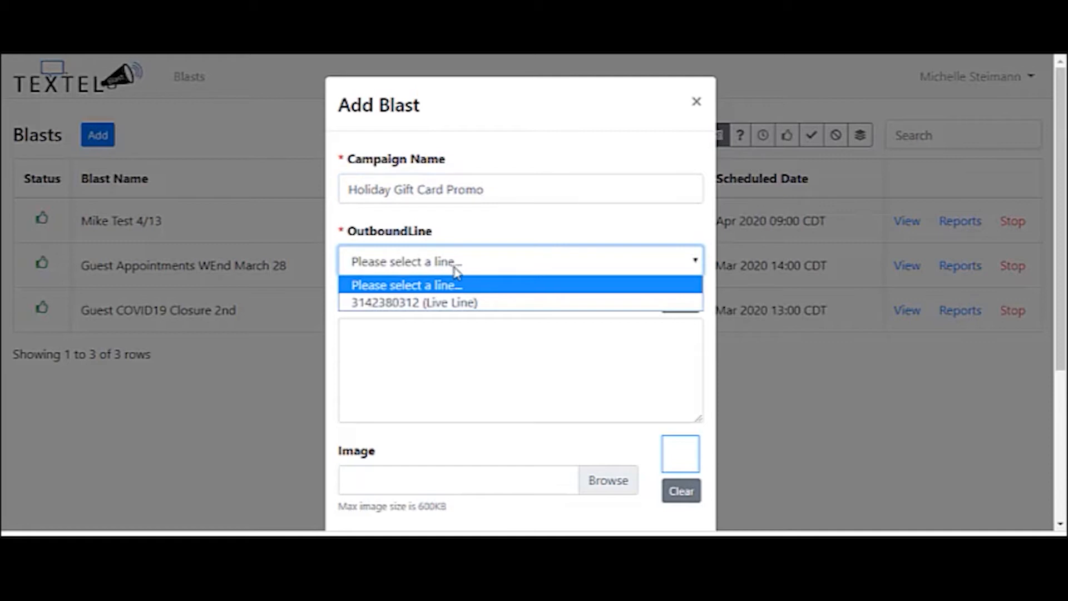
pyautogui.click(456, 308)
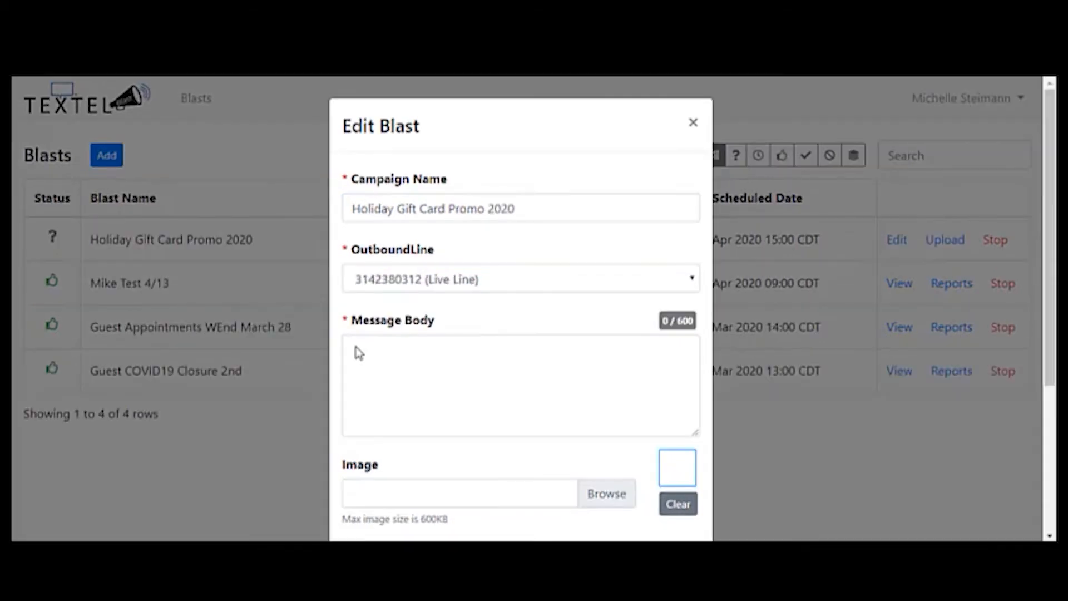
pyautogui.rightClick(356, 348)
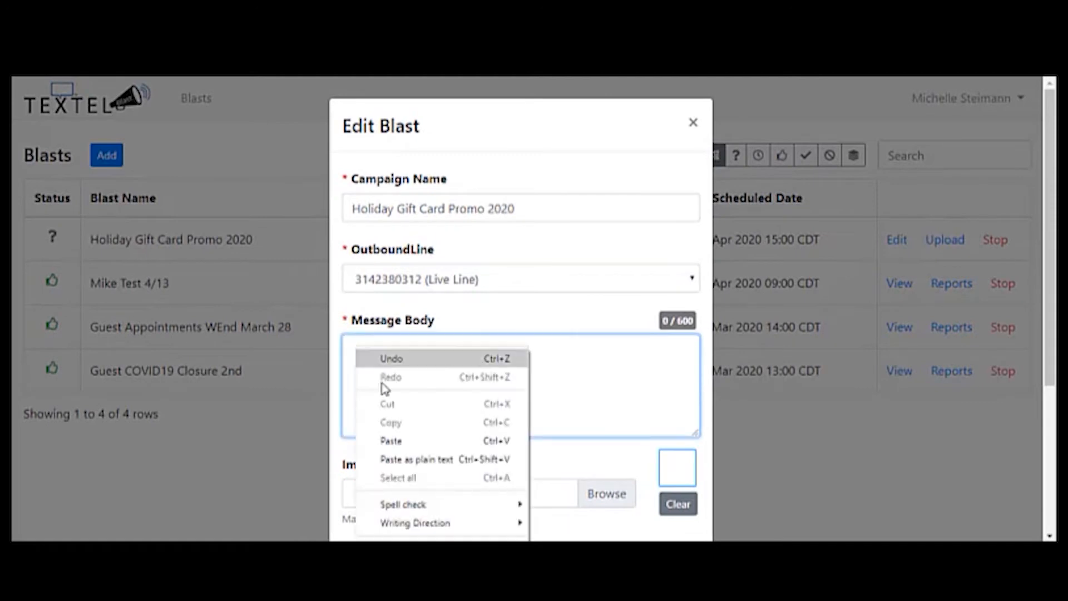
pyautogui.click(399, 441)
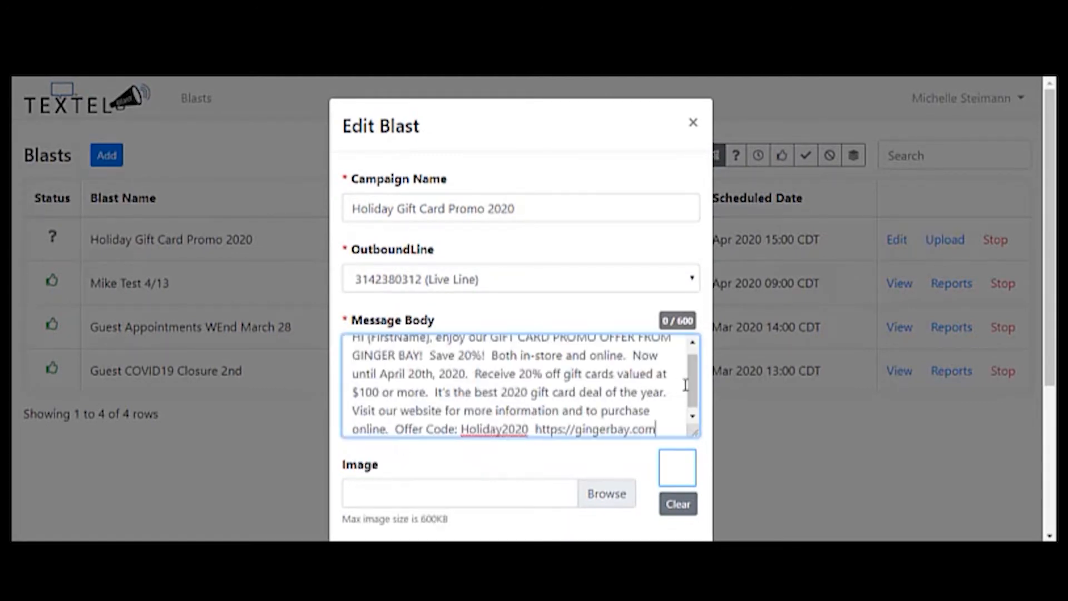
pyautogui.moveTo(693, 385); pyautogui.dragTo(694, 379)
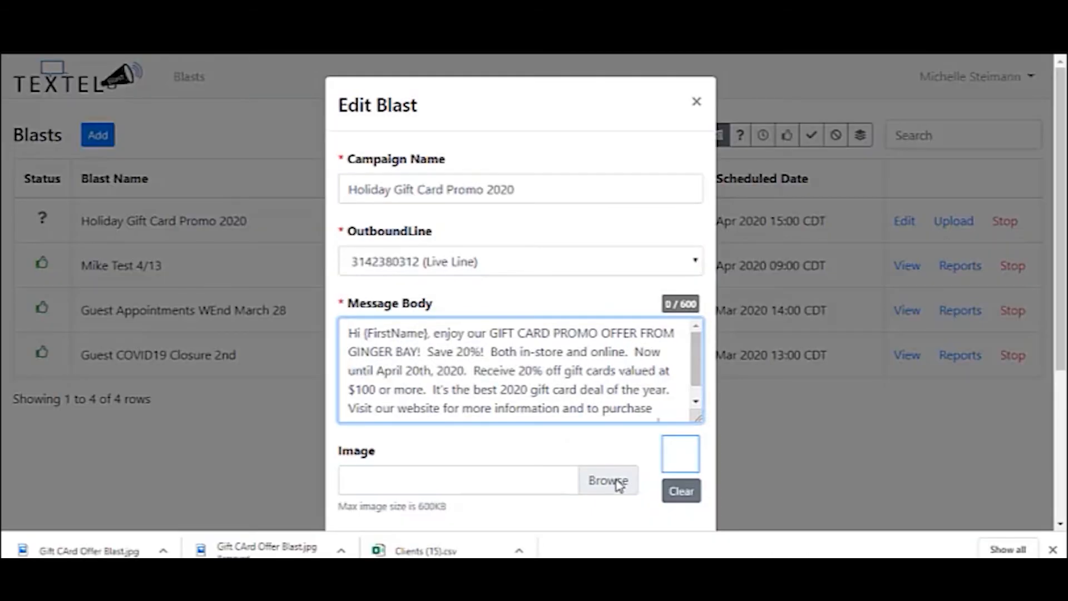
# Attach the image "1Gift Card Offer Blast" from the Desktop to the blast
pyautogui.click(619, 486)
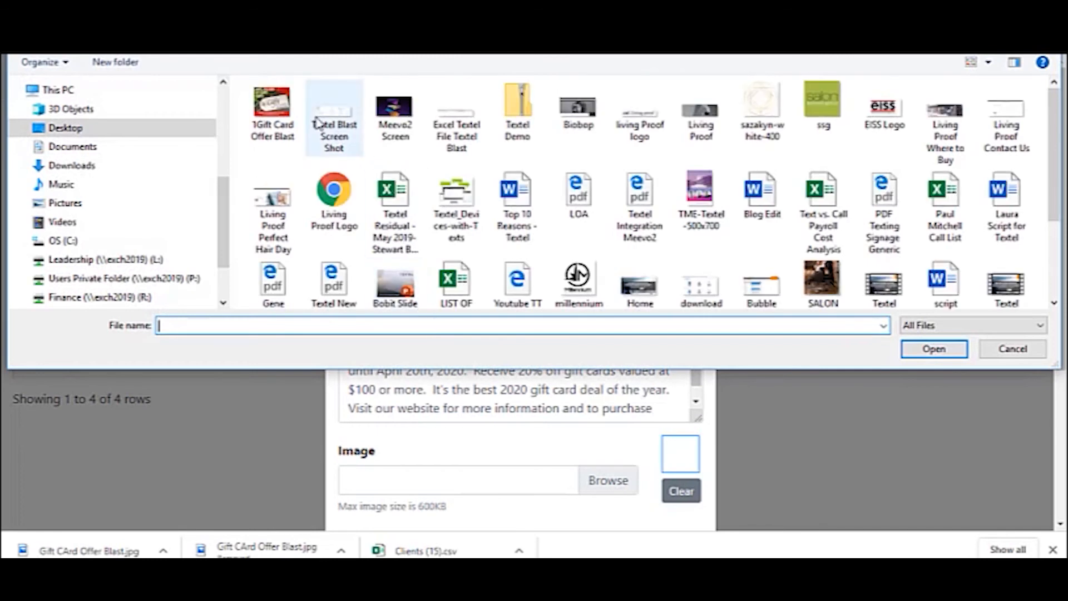
pyautogui.click(270, 103)
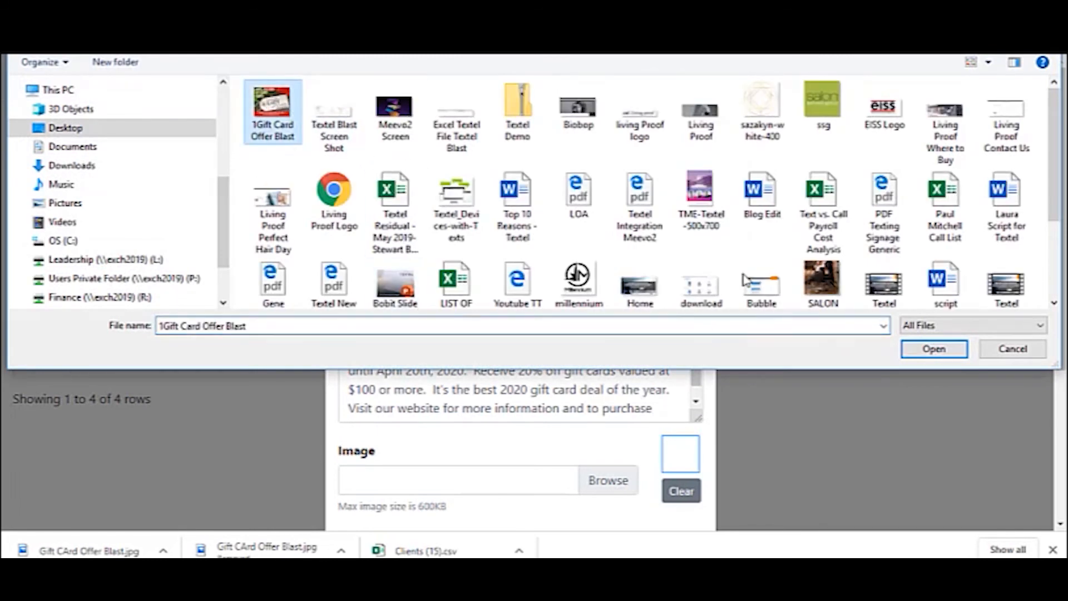
pyautogui.click(944, 348)
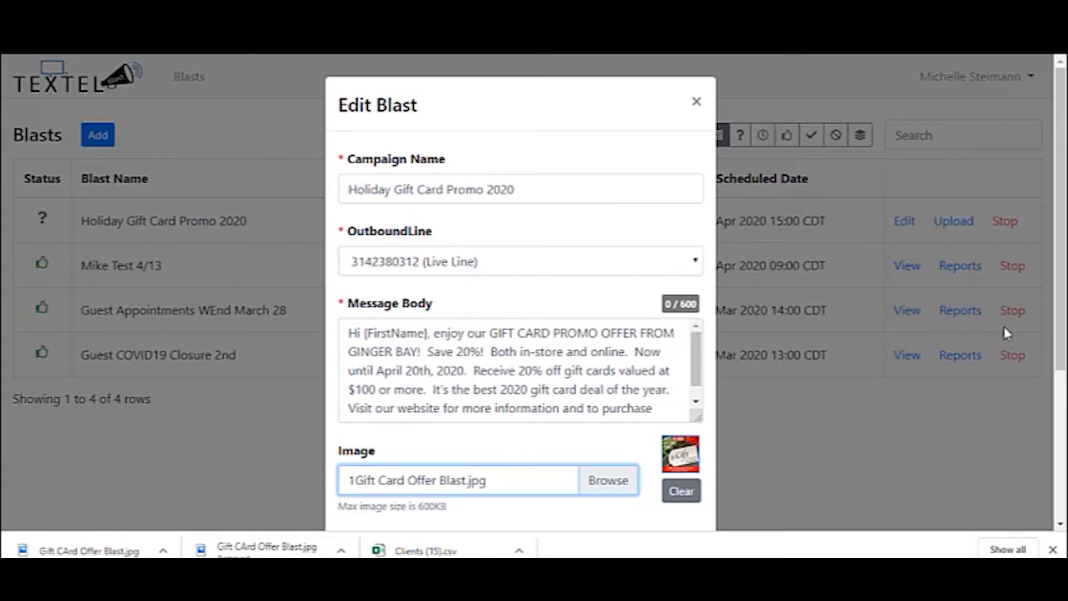
# Set the blast's local send time to 03:00 PM
pyautogui.moveTo(1063, 323); pyautogui.dragTo(1064, 479)
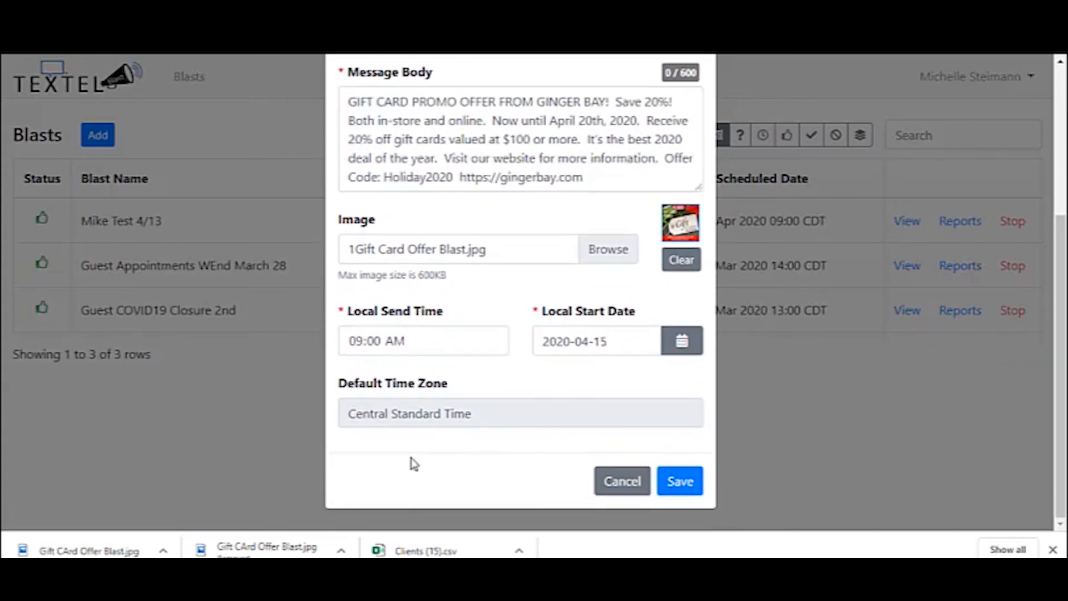
pyautogui.click(397, 342)
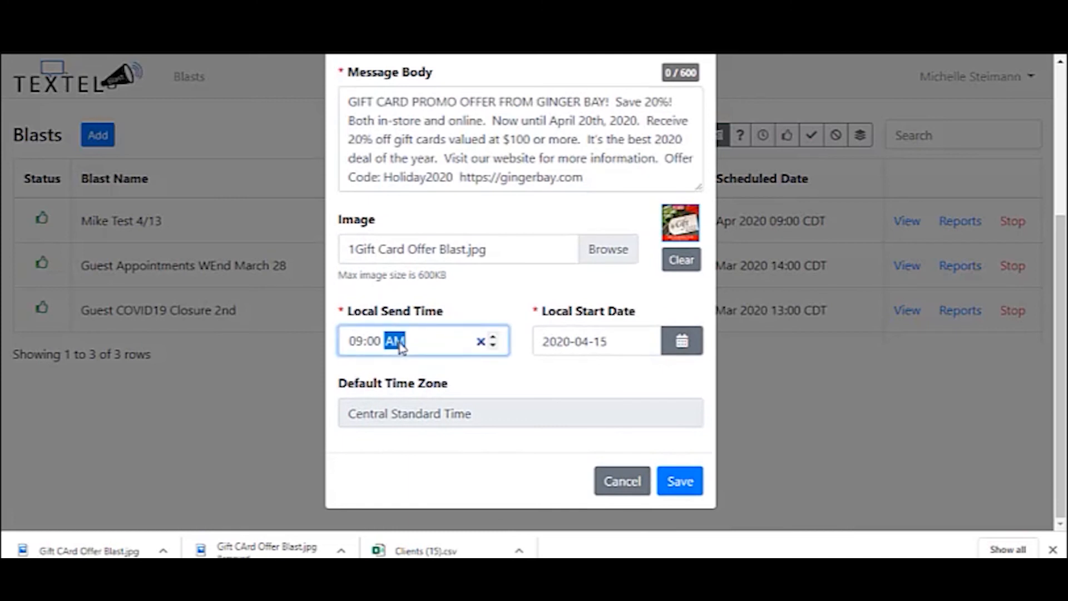
pyautogui.write('p')
pyautogui.click(373, 342)
pyautogui.click(354, 342)
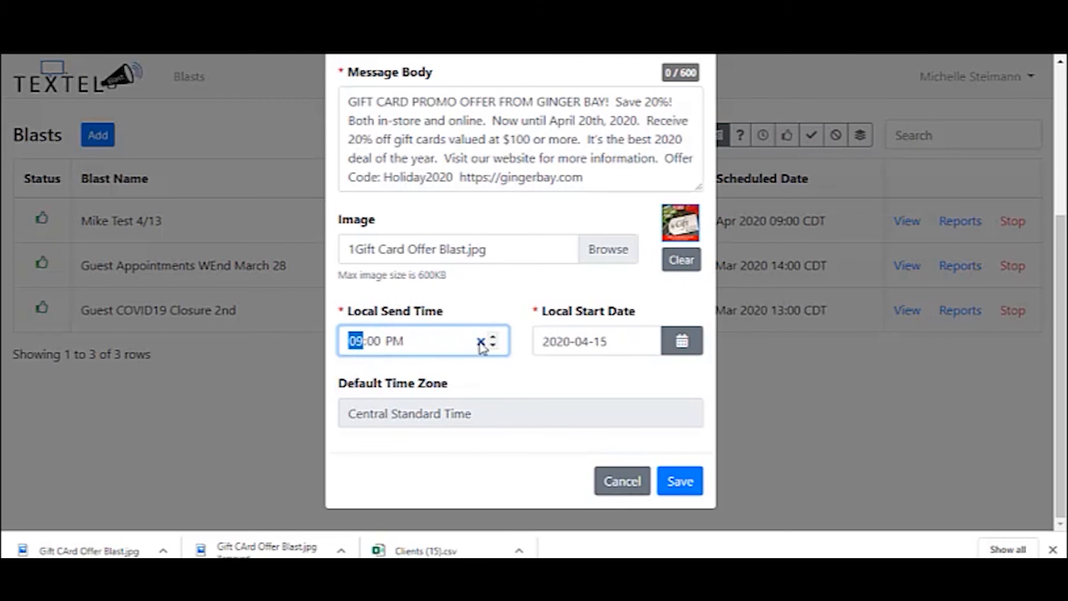
pyautogui.click(494, 345)
pyautogui.click(494, 345)
pyautogui.click(493, 345)
pyautogui.click(493, 345)
pyautogui.click(494, 345)
pyautogui.click(494, 345)
# Set the blast's local start date to 2020-04-17 and save the blast
pyautogui.click(682, 342)
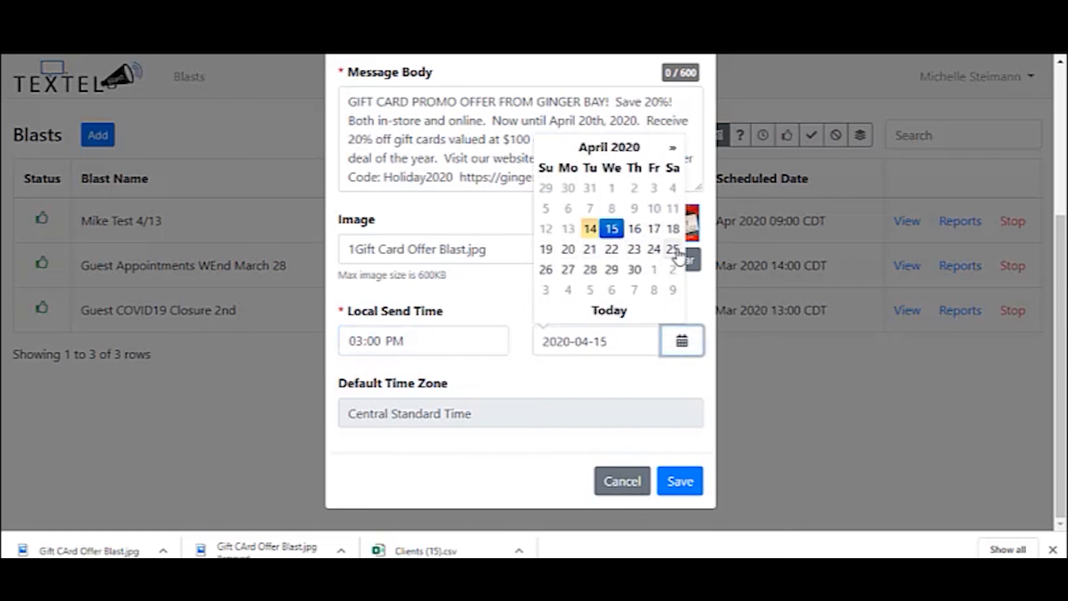
pyautogui.click(655, 229)
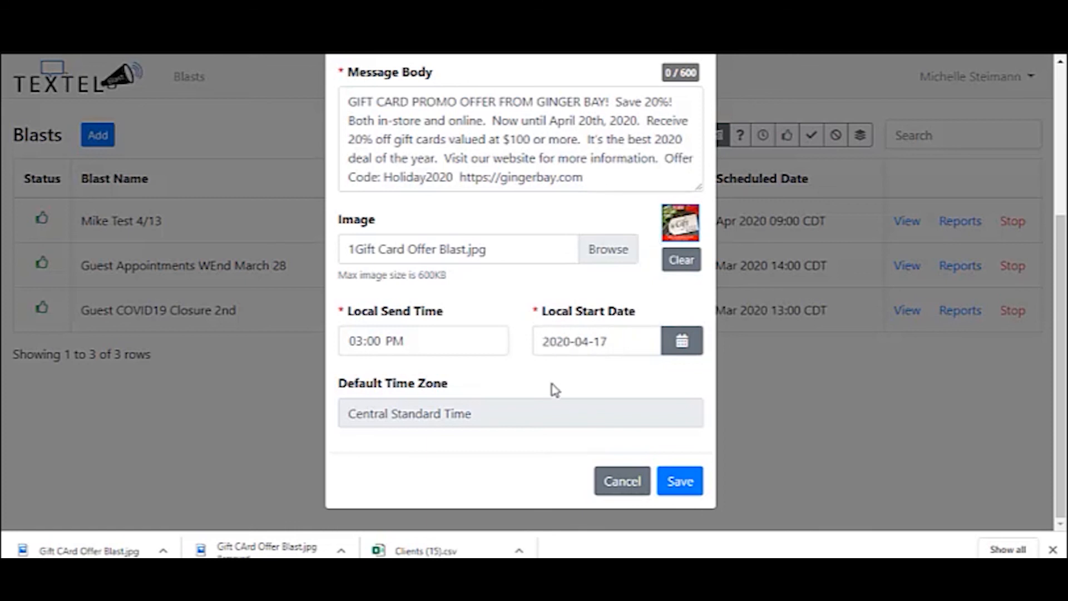
pyautogui.click(685, 485)
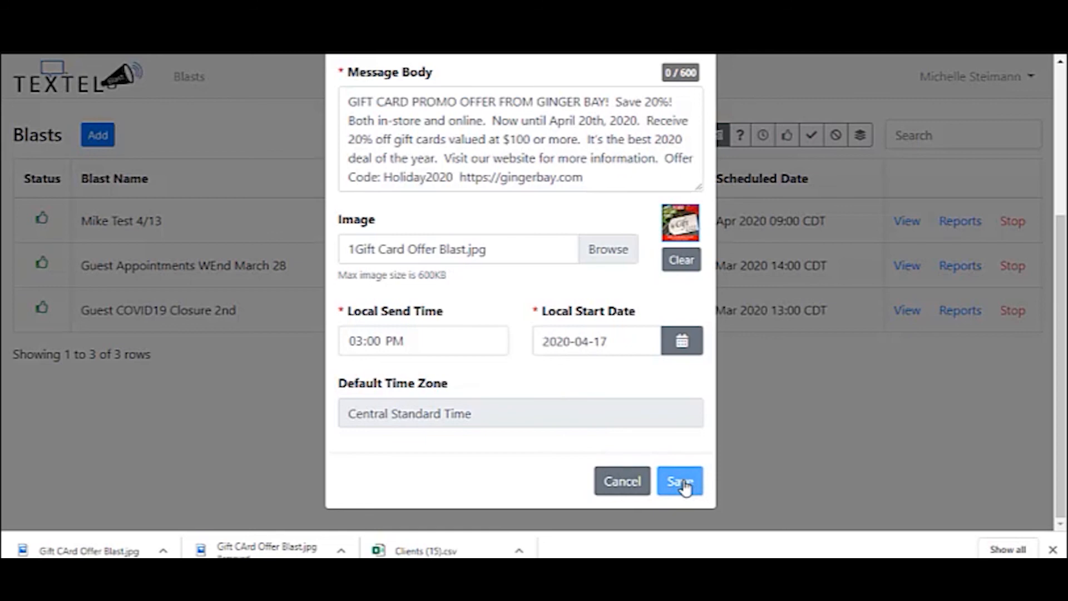